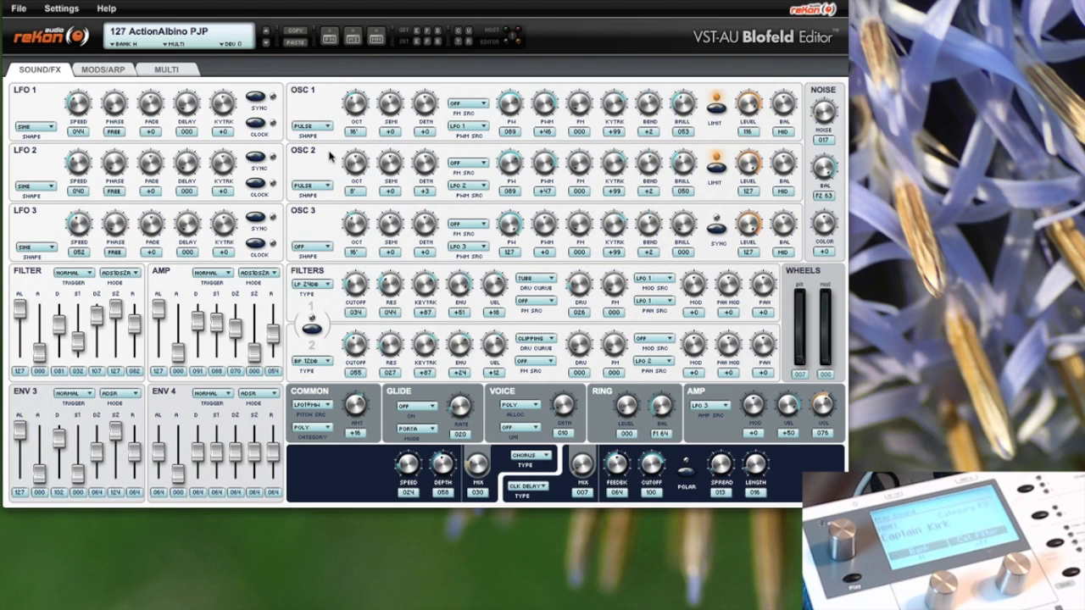
- Open the bank H patch manager, load 121 Deep Pad, then 122 Cold Pad, and show the Sync options
left_click(330, 43)
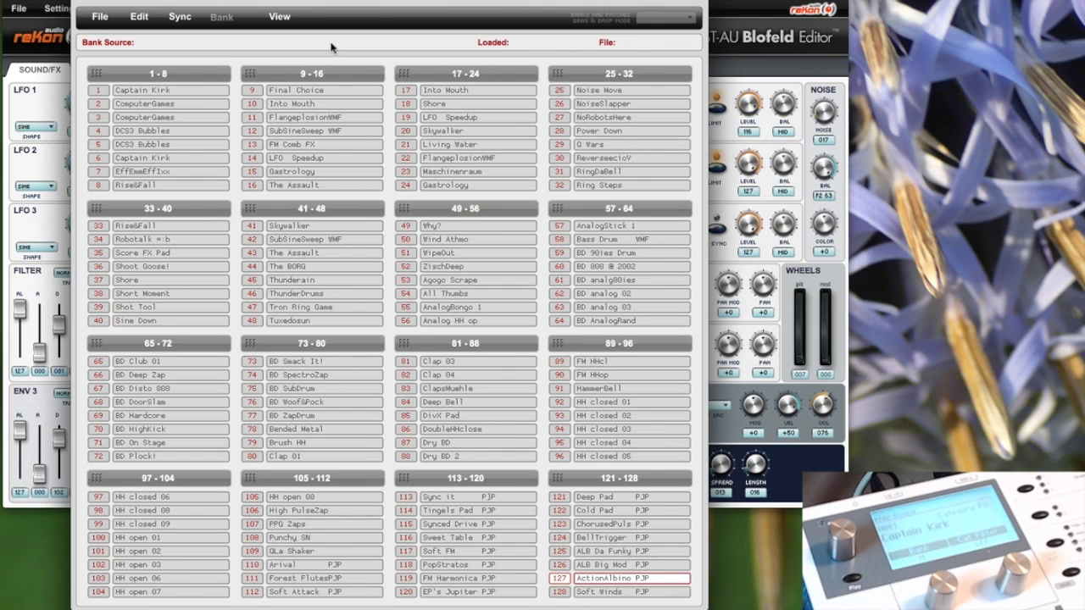
left_click(558, 499)
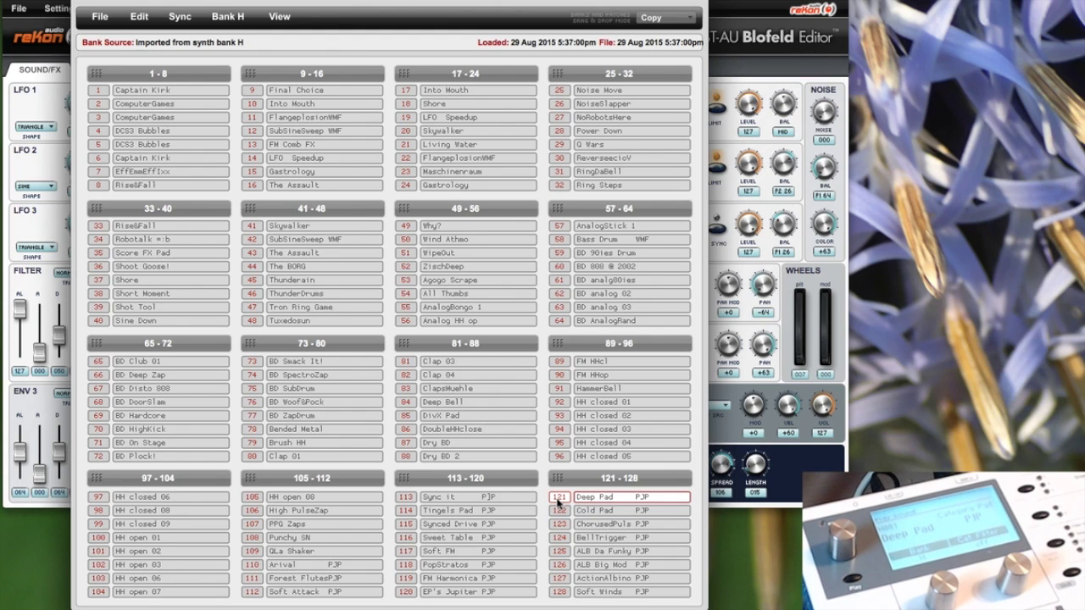
left_click(561, 512)
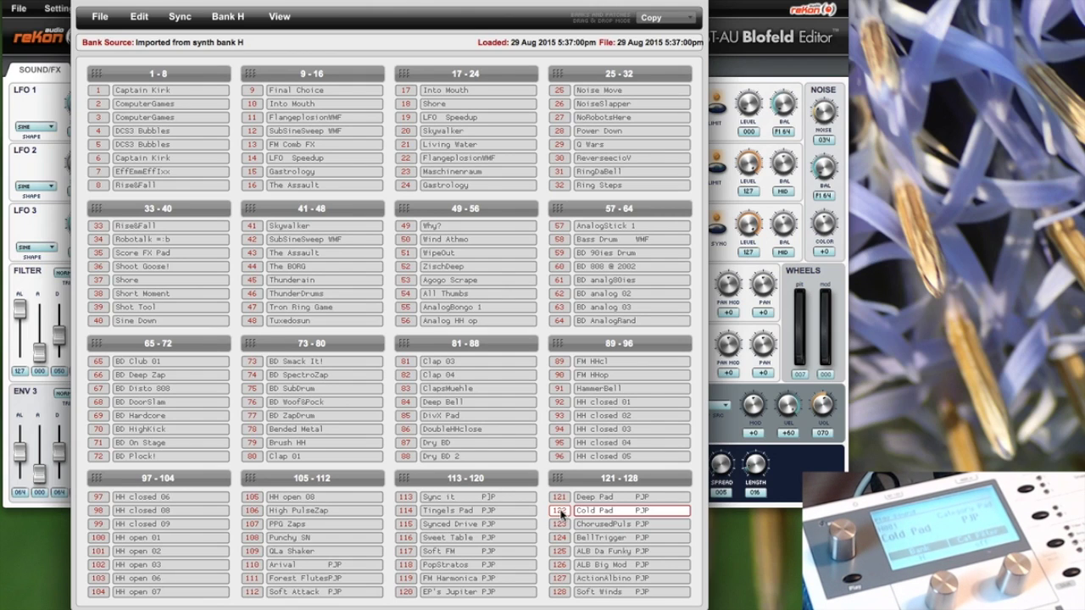
left_click(177, 16)
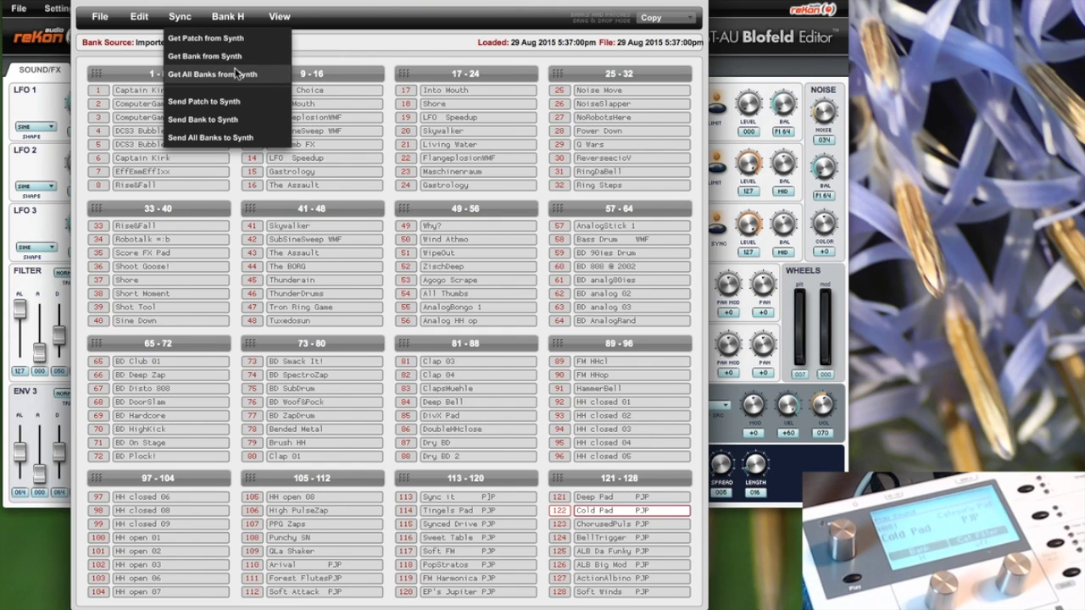
left_click(181, 20)
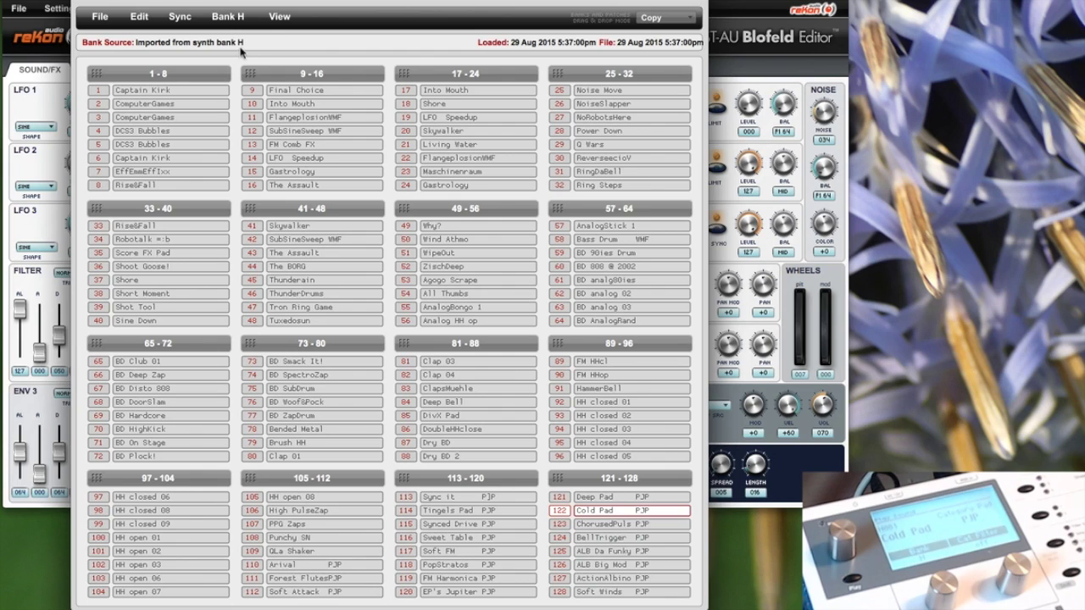
left_click(236, 18)
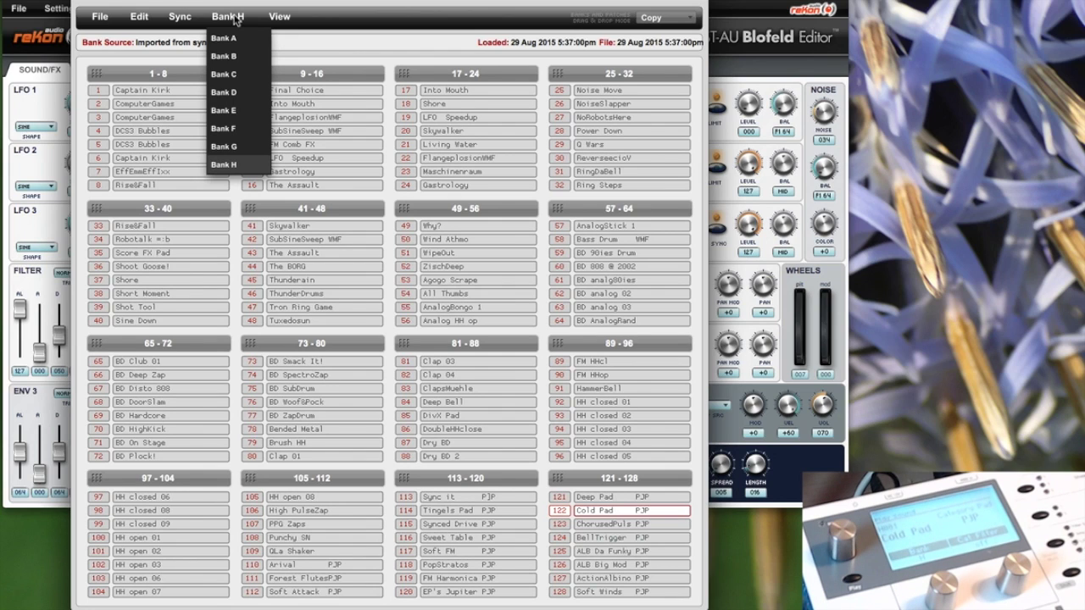
left_click(235, 18)
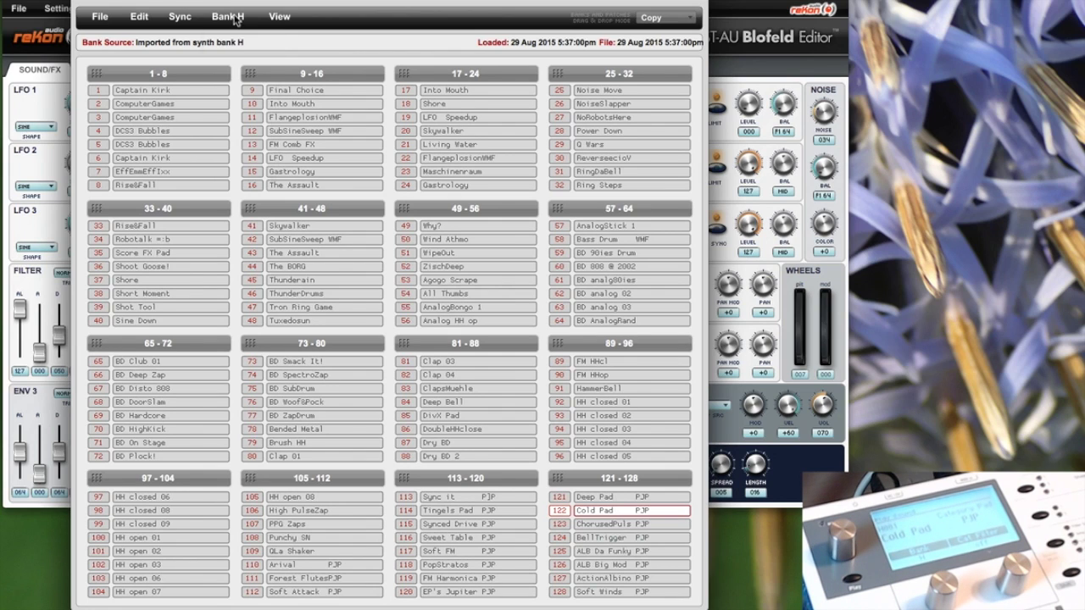
- Set drag-and-drop to Move mode and move the slot 9 patch onto slot 15 Gastrology
left_click(687, 23)
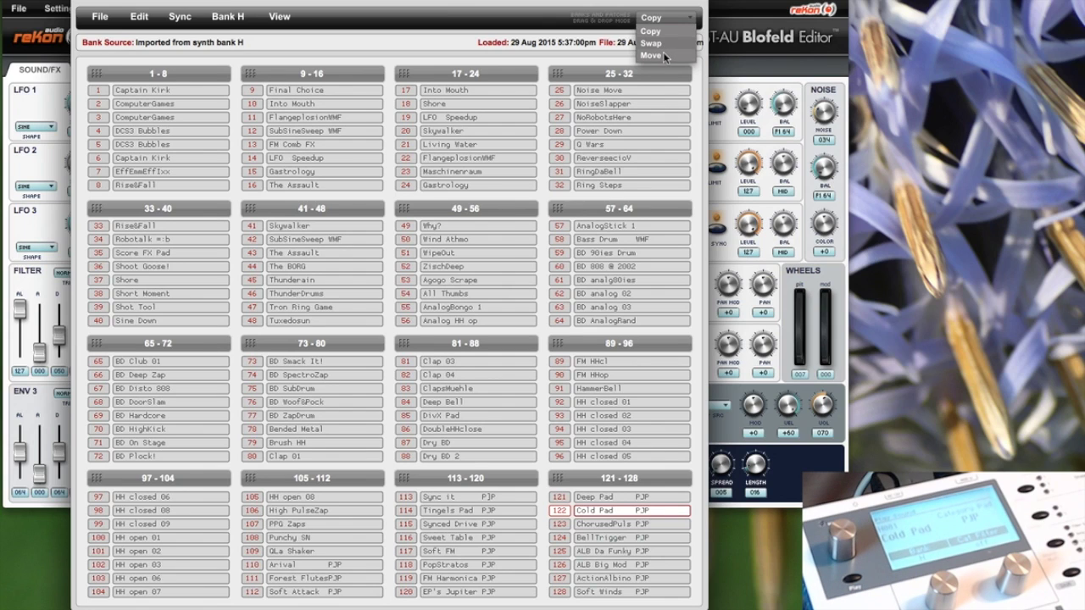
left_click(662, 54)
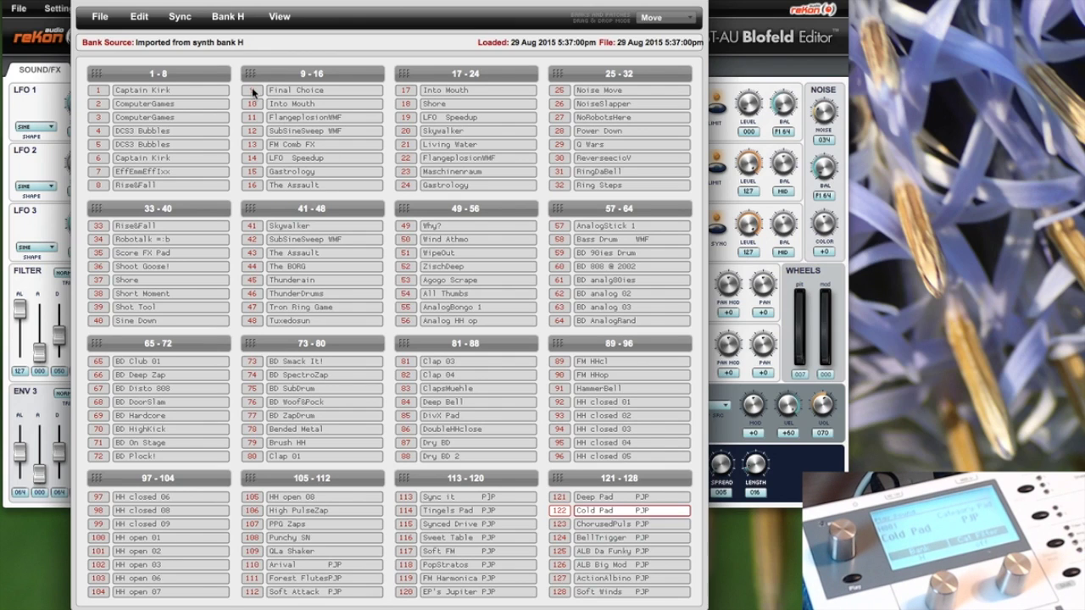
left_click_drag(251, 88, 321, 173)
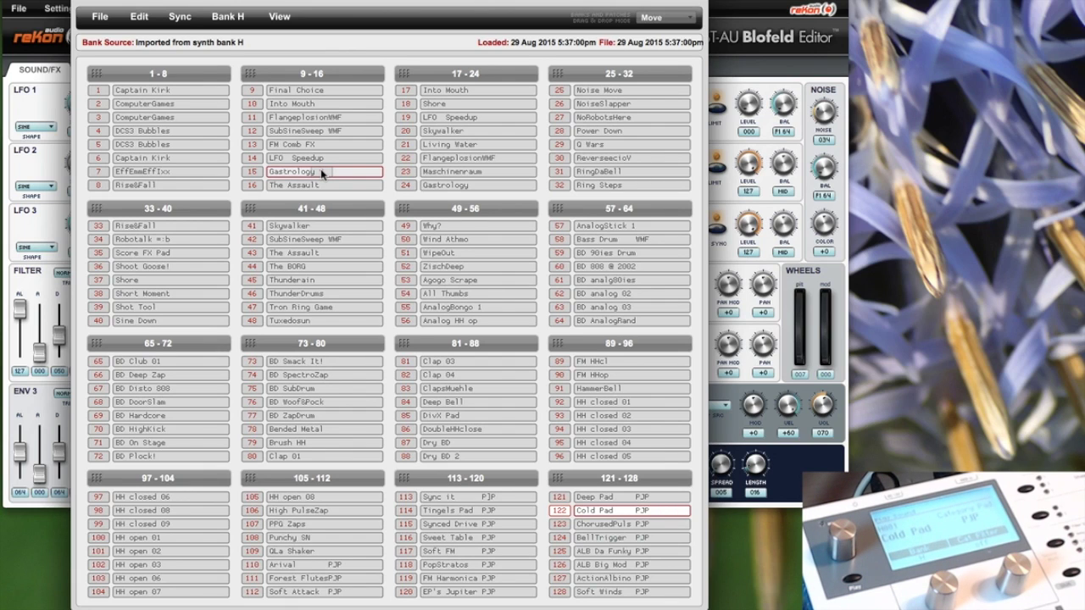
mouse_move(323, 173)
left_mouse_down()
mouse_move(257, 178)
mouse_move(308, 172)
left_mouse_up()
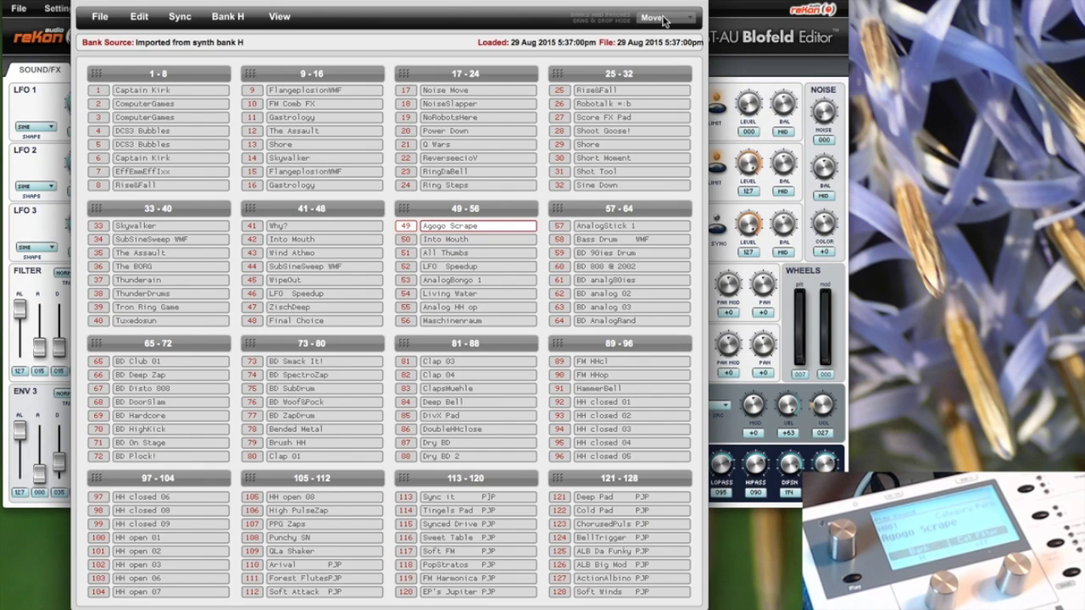
left_click(665, 19)
- Keep Move mode and load patch 1 Captain Kirk from bank H
left_click(666, 19)
left_click(100, 91)
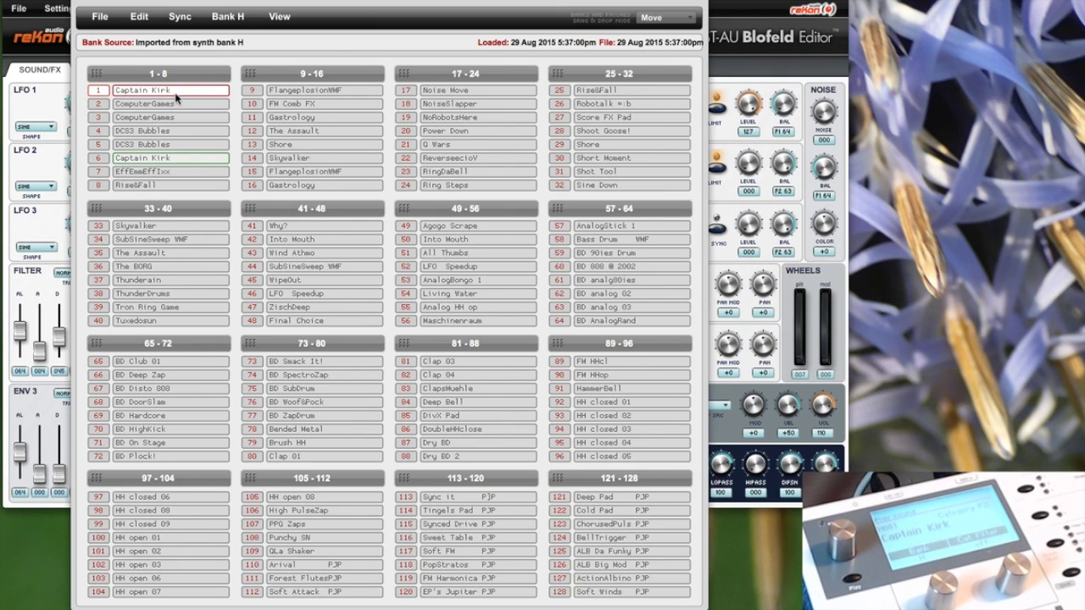
- Review the bank manager's File and Edit menu options without choosing any
left_click(105, 20)
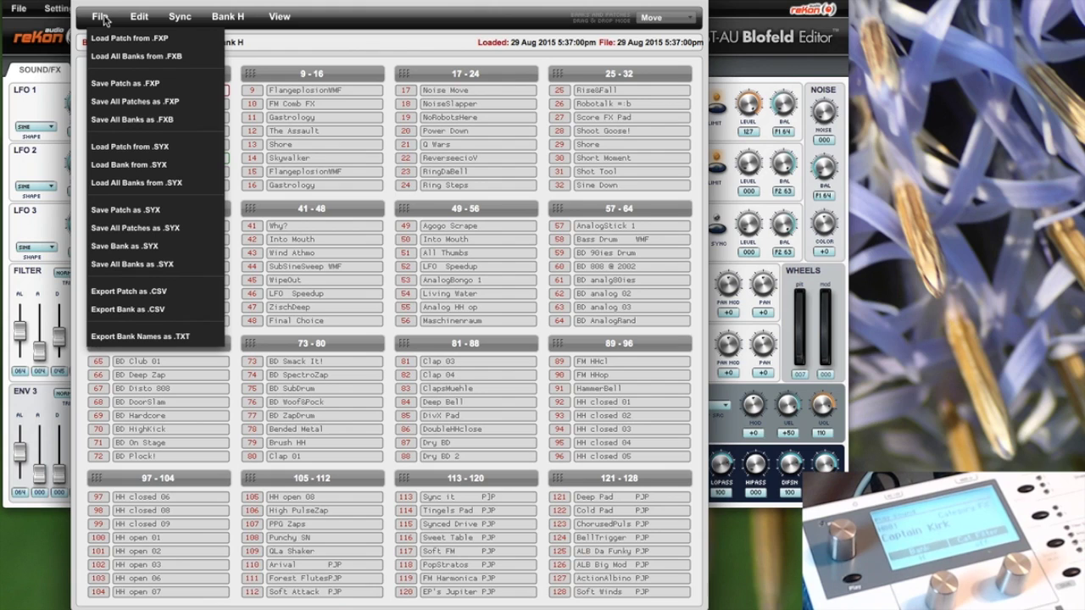
left_click(100, 17)
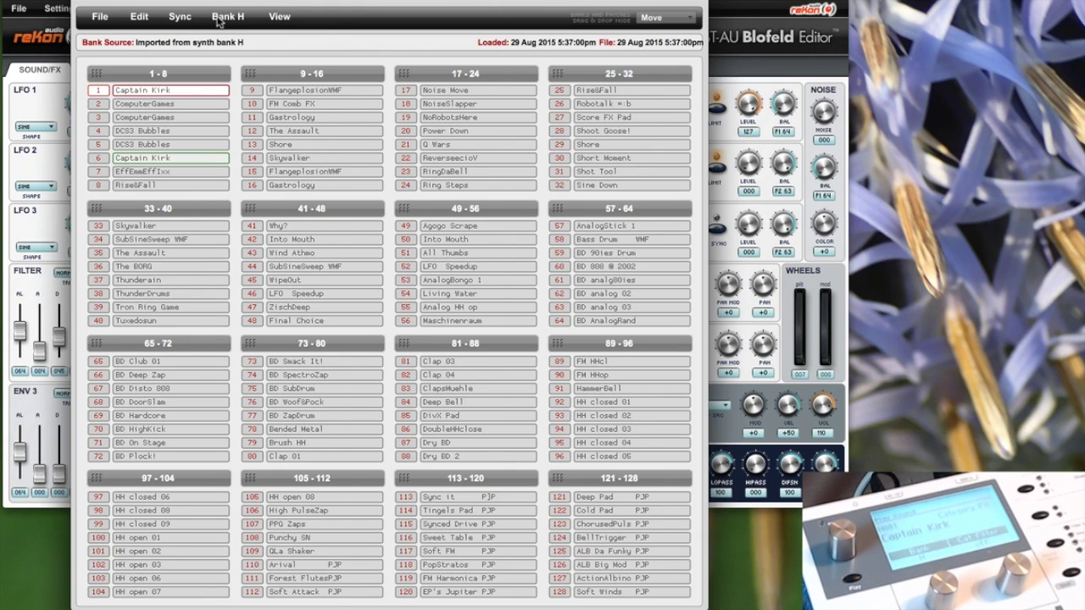
left_click(139, 17)
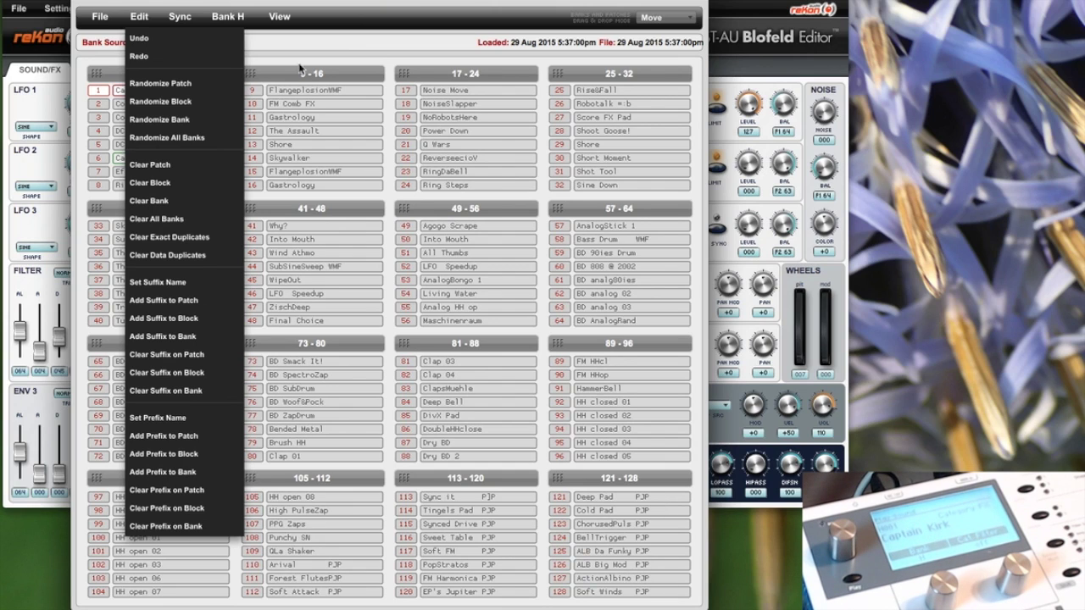
left_click(289, 36)
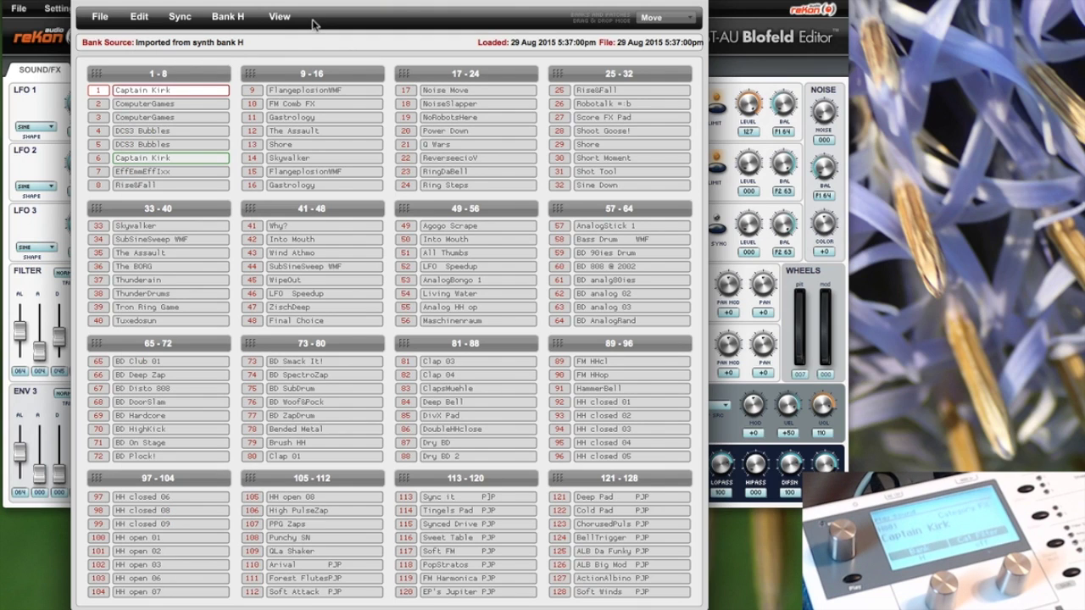
- Show the Program Information for the AnalogBongo 1 patch
left_click(404, 282)
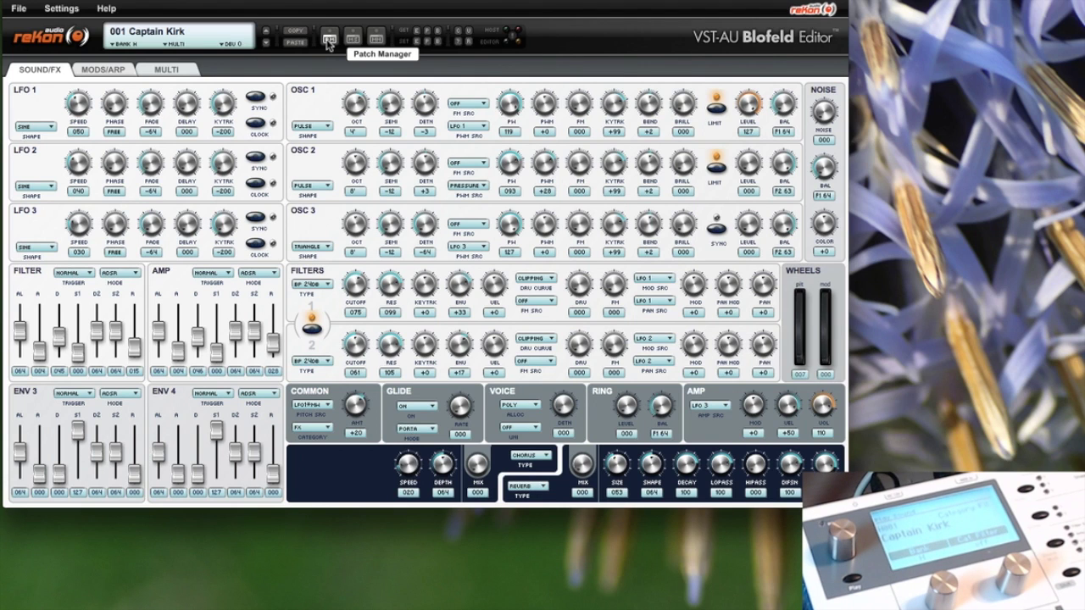
- Switch to the MULTI page, open the Multi Patch Manager, then view the Sound Patch Manager's File menu
left_click(168, 69)
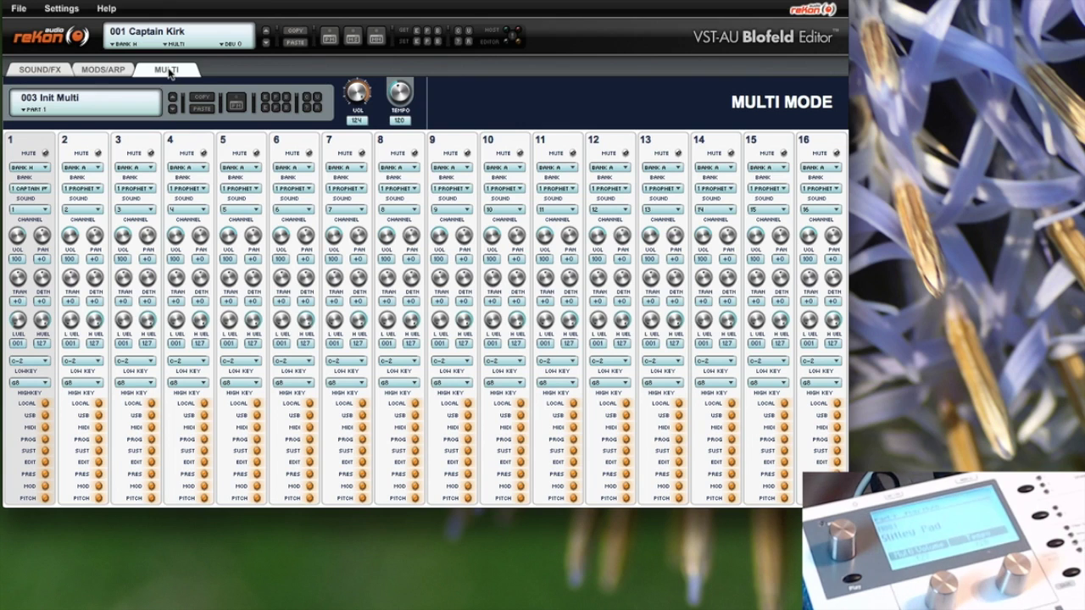
left_click(241, 104)
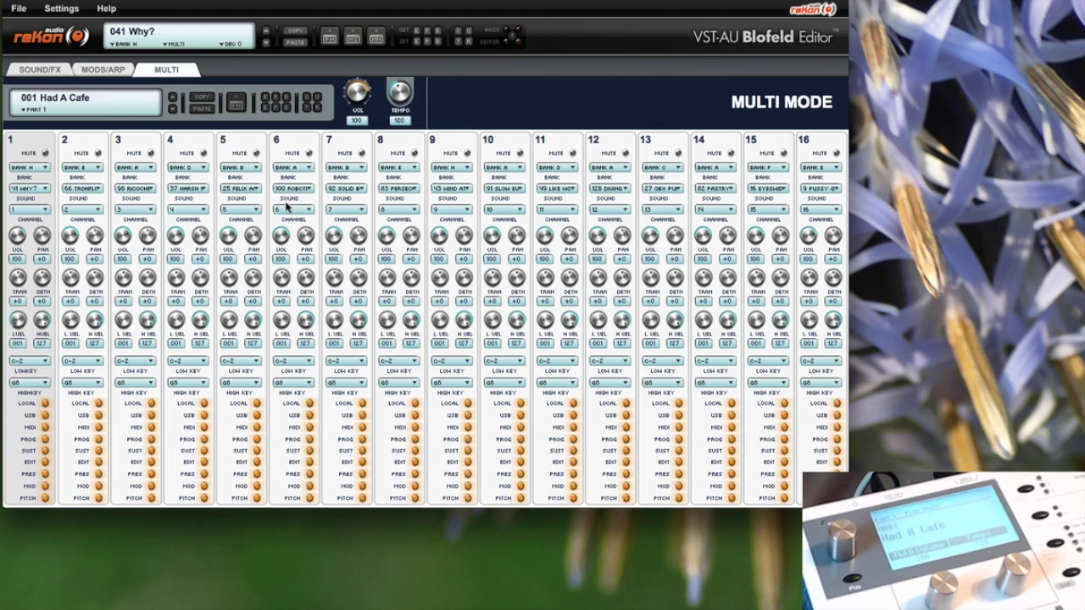
left_click(328, 39)
left_click(103, 17)
left_click(57, 73)
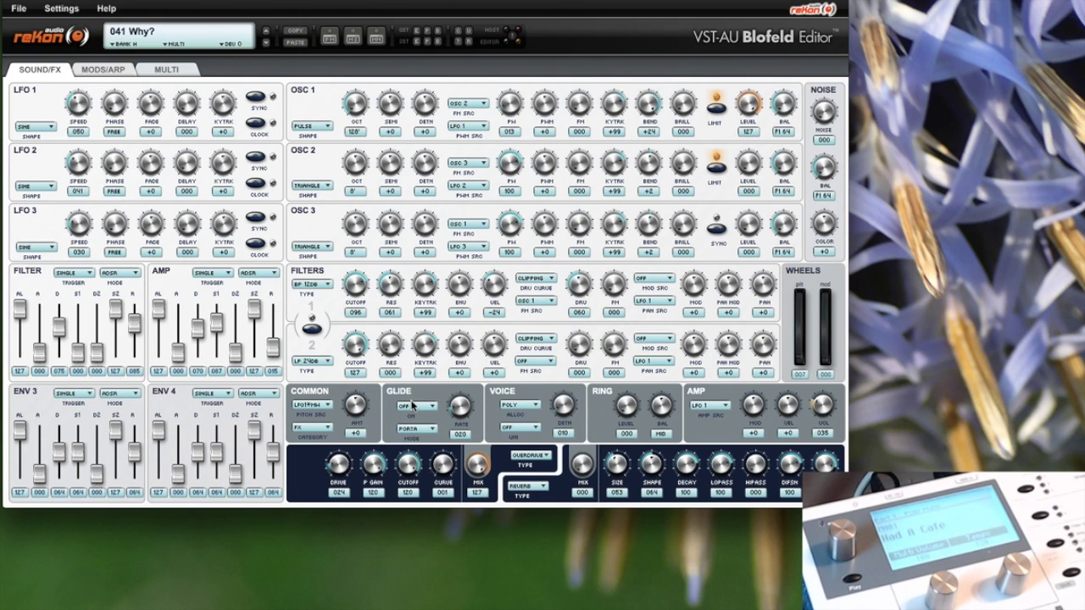
left_click(102, 73)
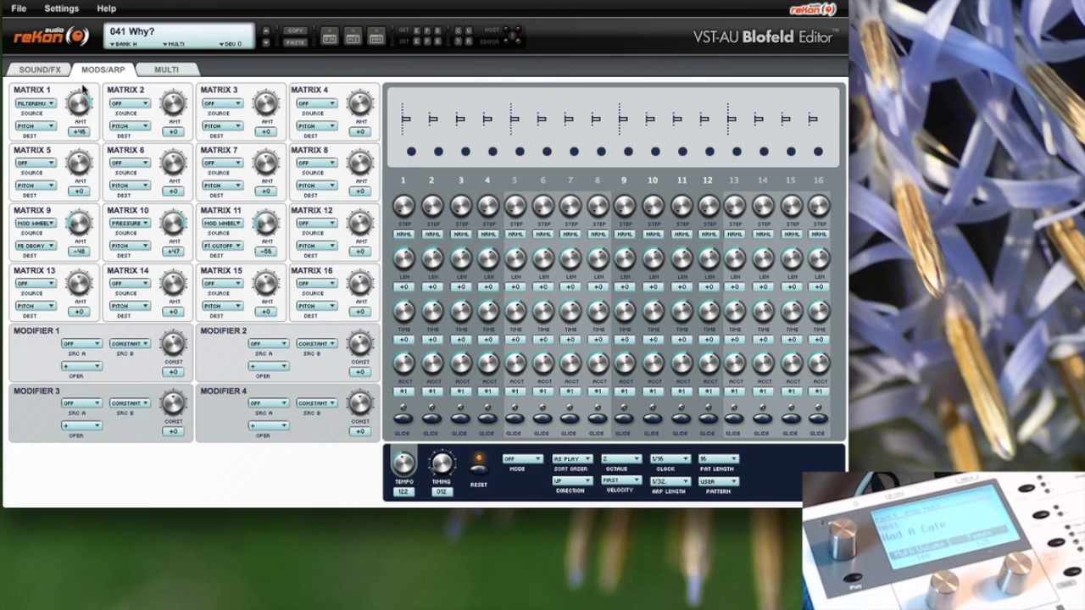
left_click(174, 71)
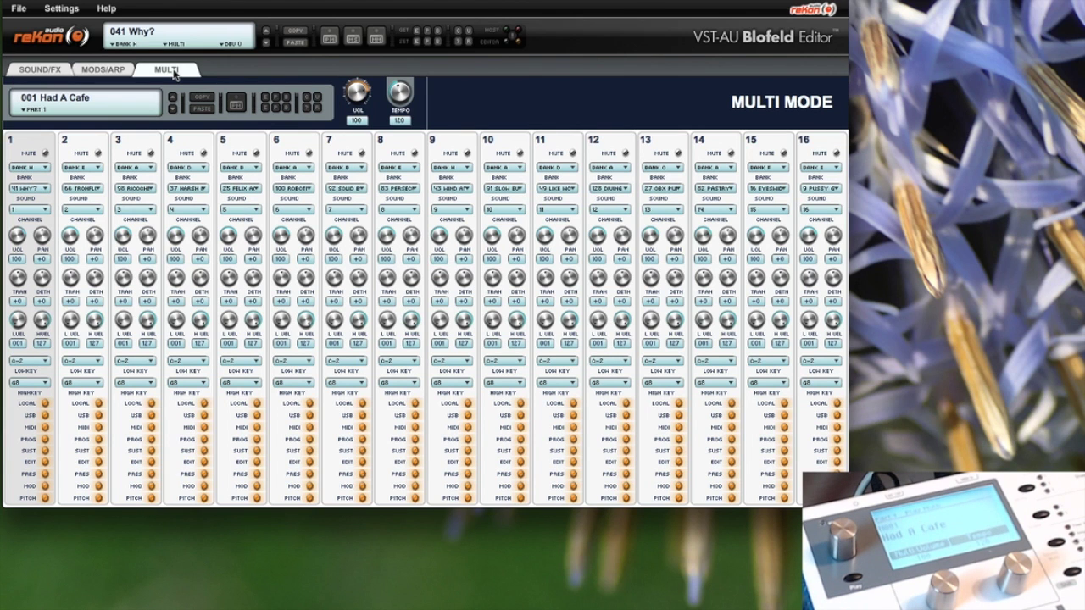
left_click(32, 75)
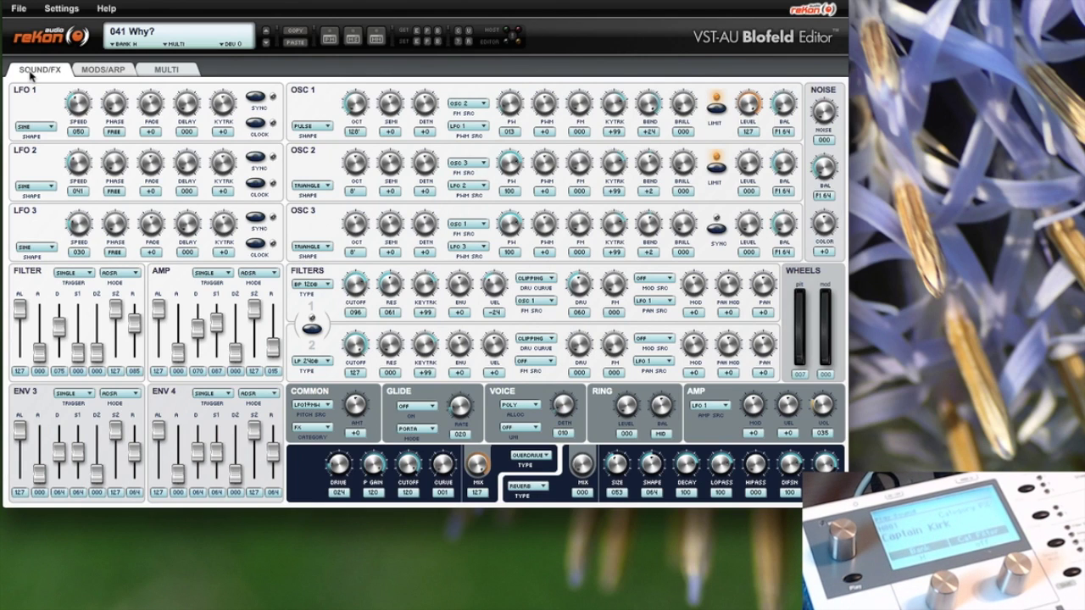
- Step down to 039 Tron Ring Game, raise Filter 1 cutoff to 034, and open the MIDI Monitor
left_click(266, 49)
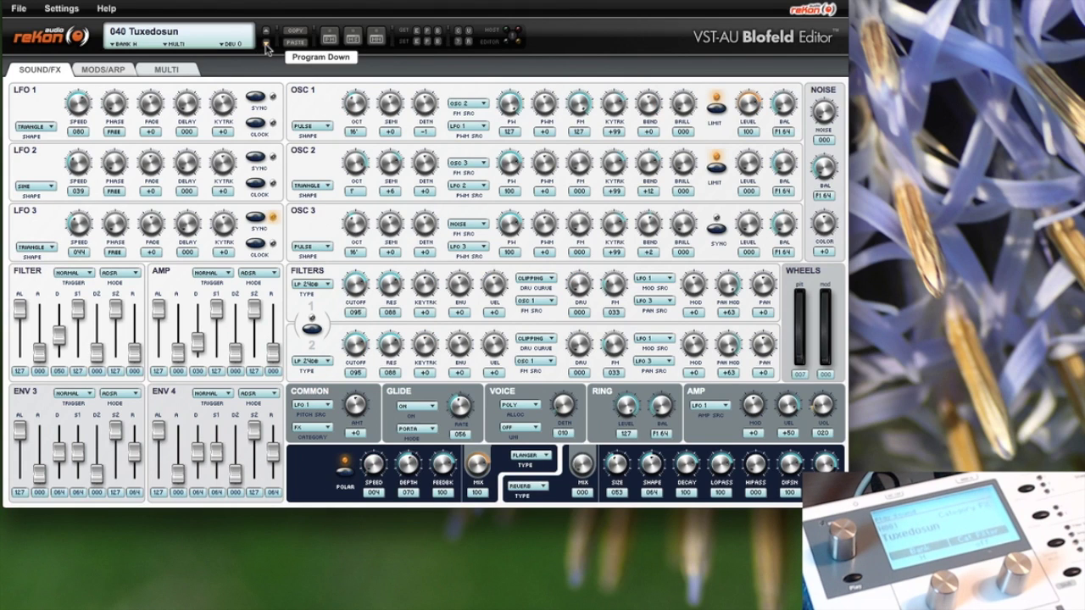
left_click(266, 48)
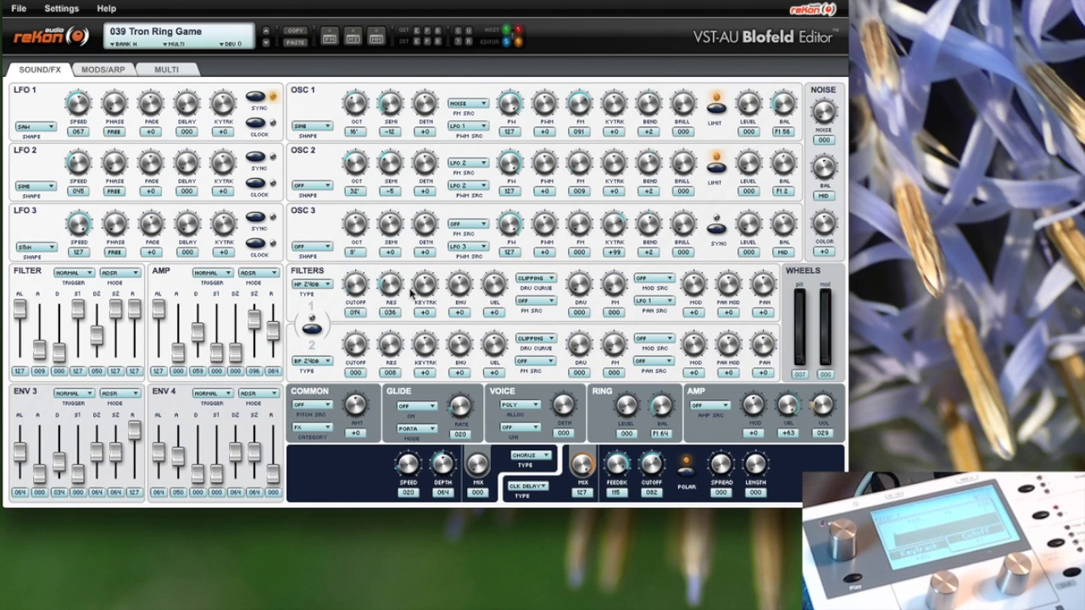
left_click_drag(363, 302, 367, 292)
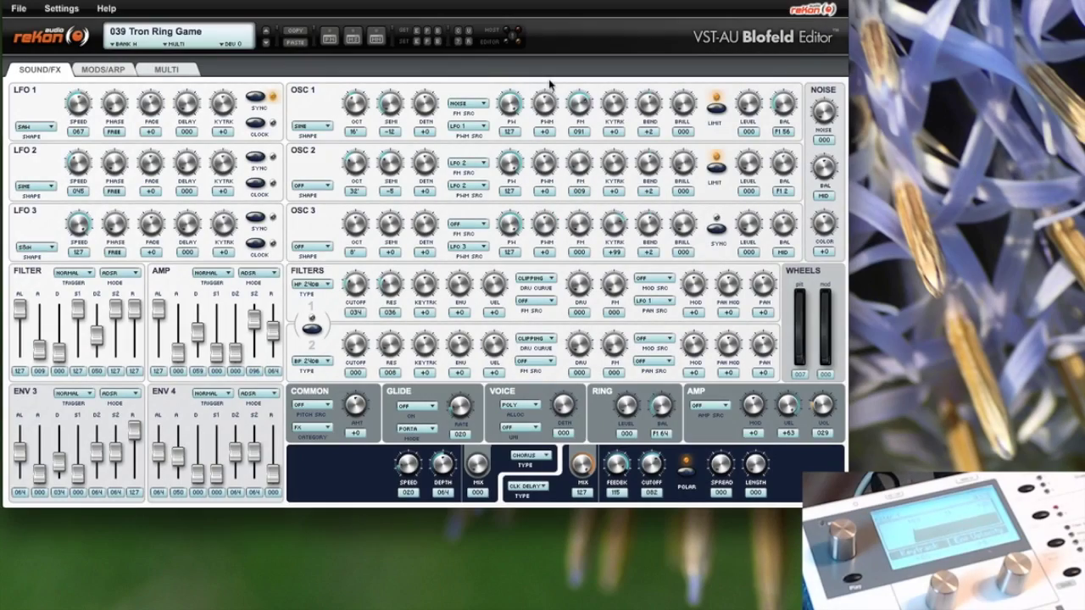
left_click(378, 42)
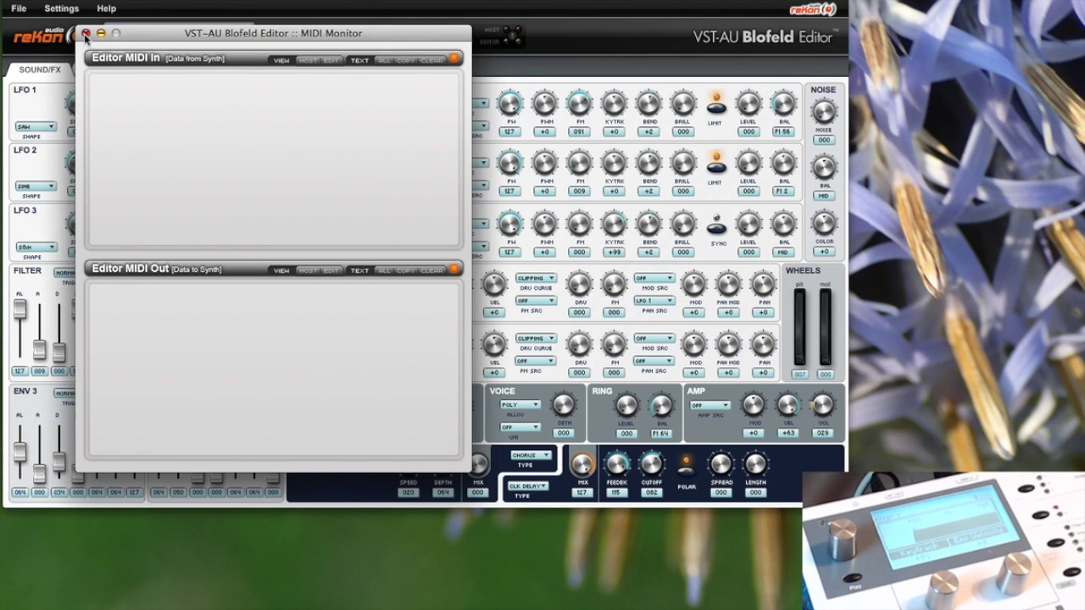
- Close the MIDI Monitor window
left_click(86, 34)
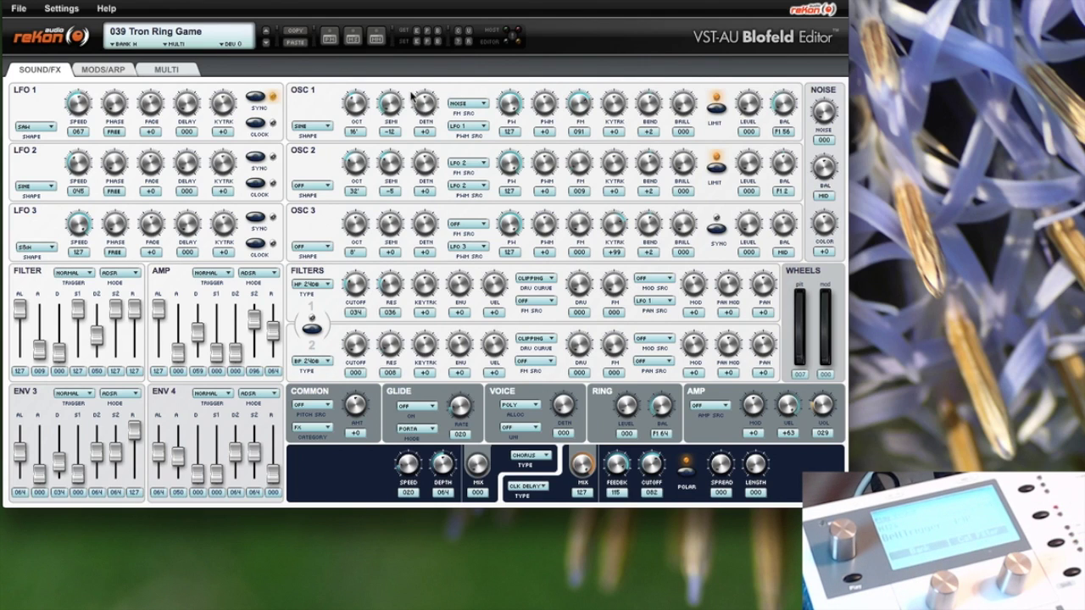
- Pull the BellTrigger PJP patch into the editor from the synth's edit buffer
left_click(418, 37)
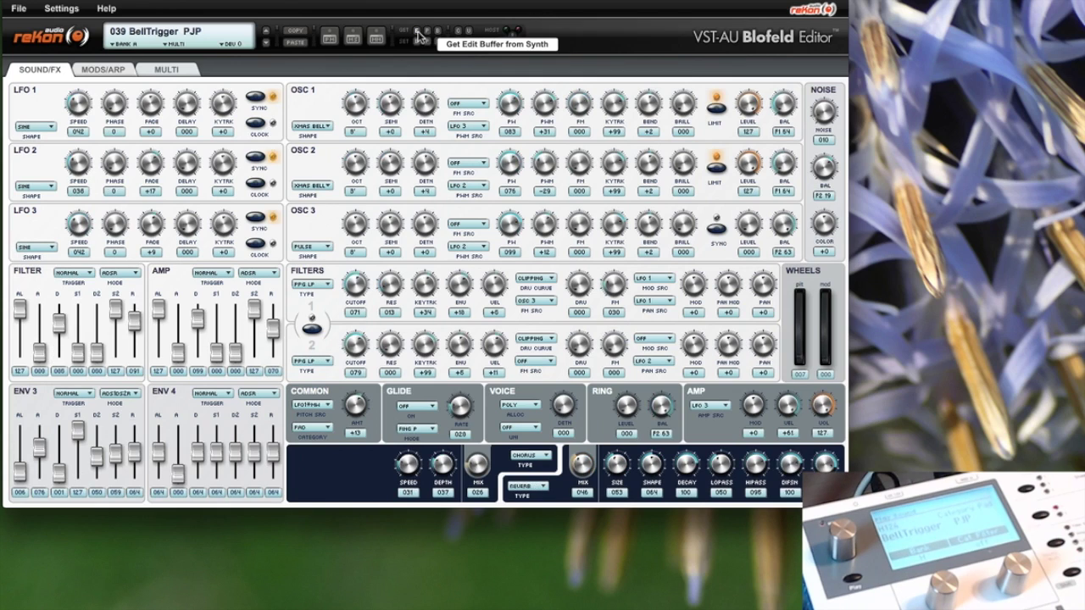